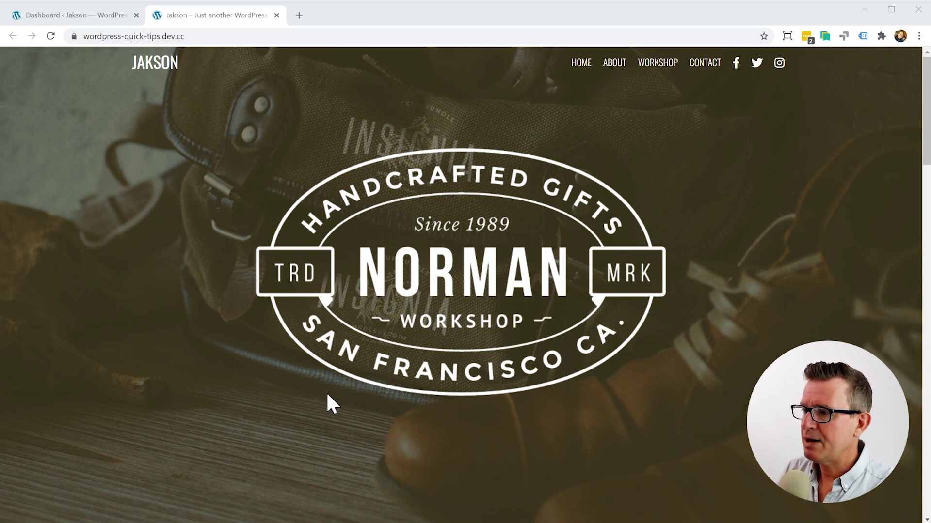
pyautogui.scroll(-4, 391, 265)
pyautogui.scroll(-5, 390, 266)
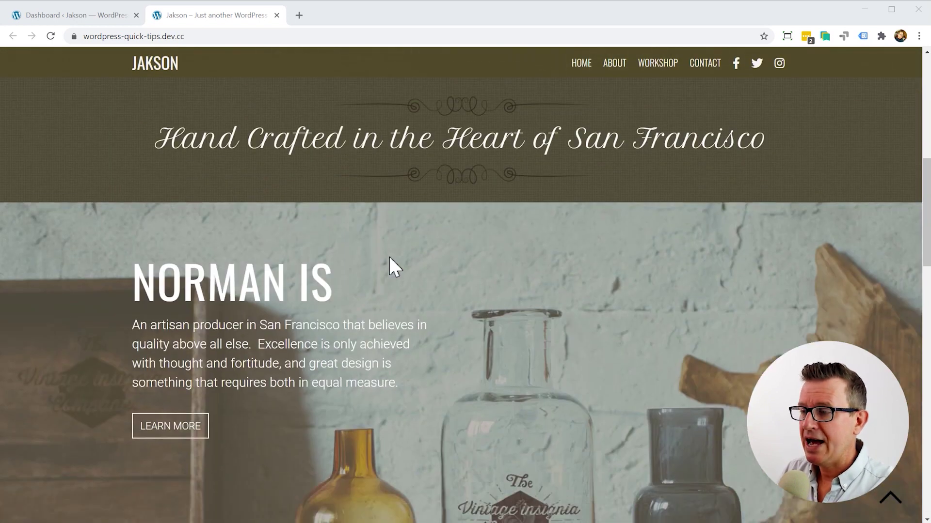
pyautogui.scroll(-4, 391, 266)
pyautogui.scroll(-7, 391, 266)
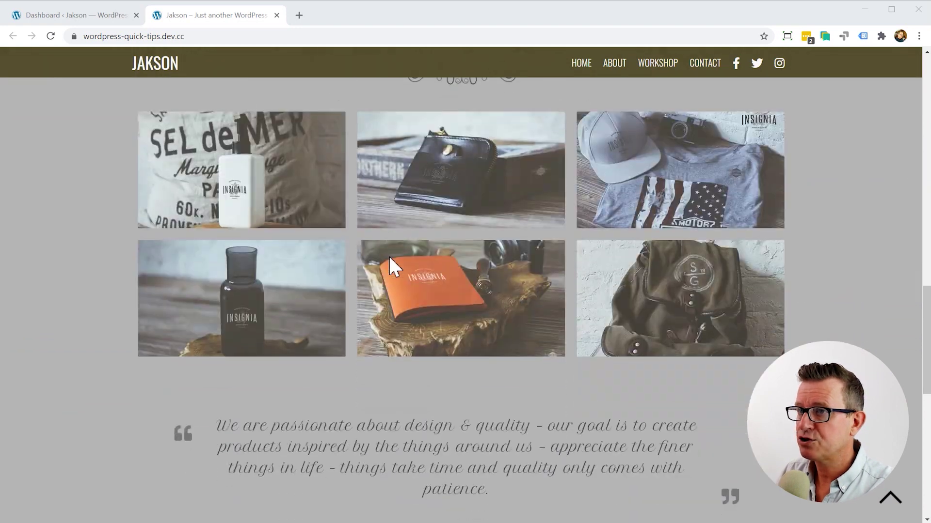
pyautogui.scroll(-4, 390, 258)
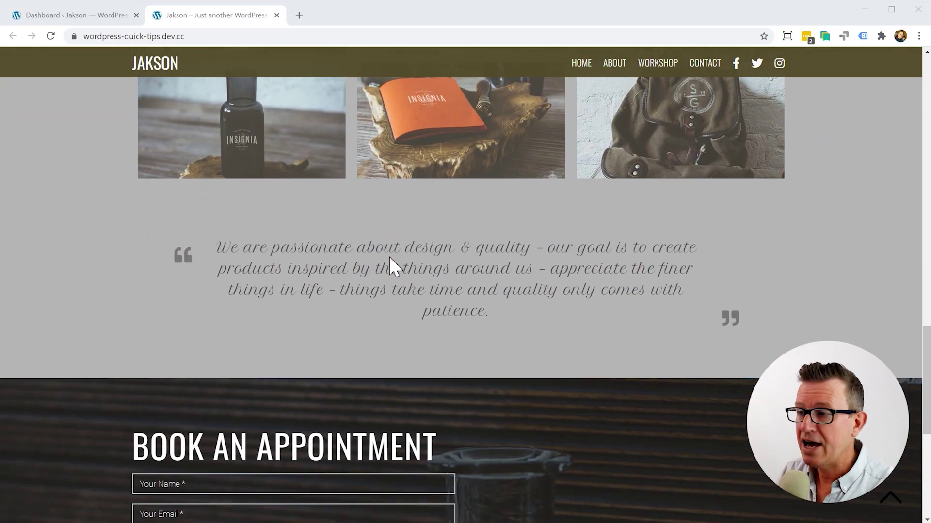
pyautogui.scroll(-7, 388, 256)
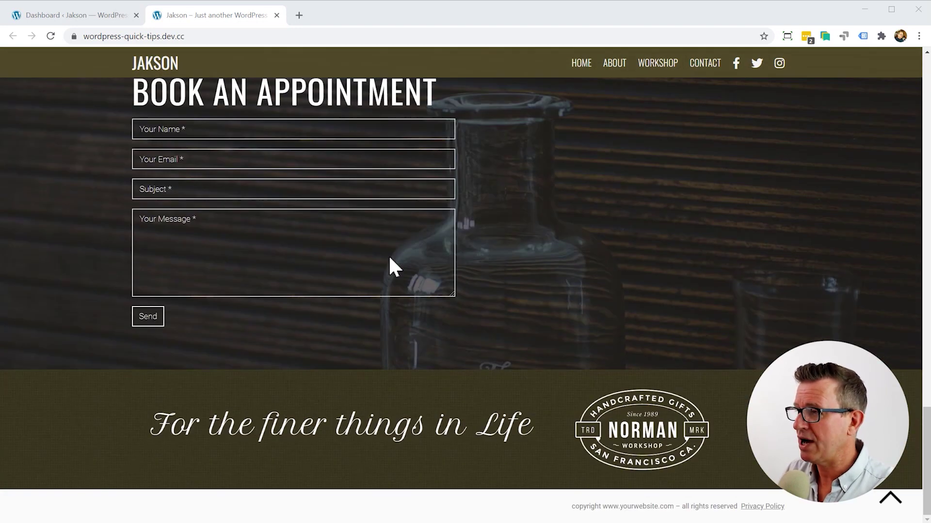
pyautogui.scroll(15, 333, 258)
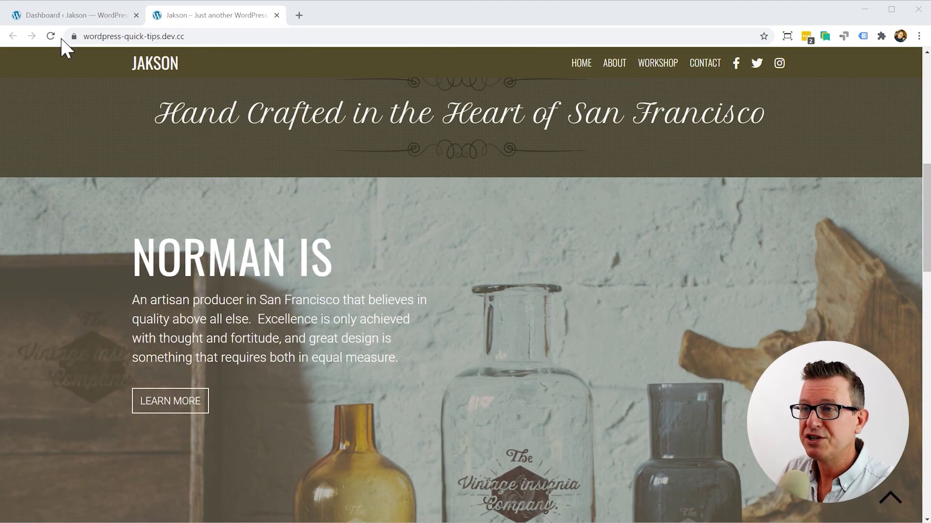
# Step: From the admin dashboard, search Plugins > Add New for 'wp reset'
pyautogui.click(78, 17)
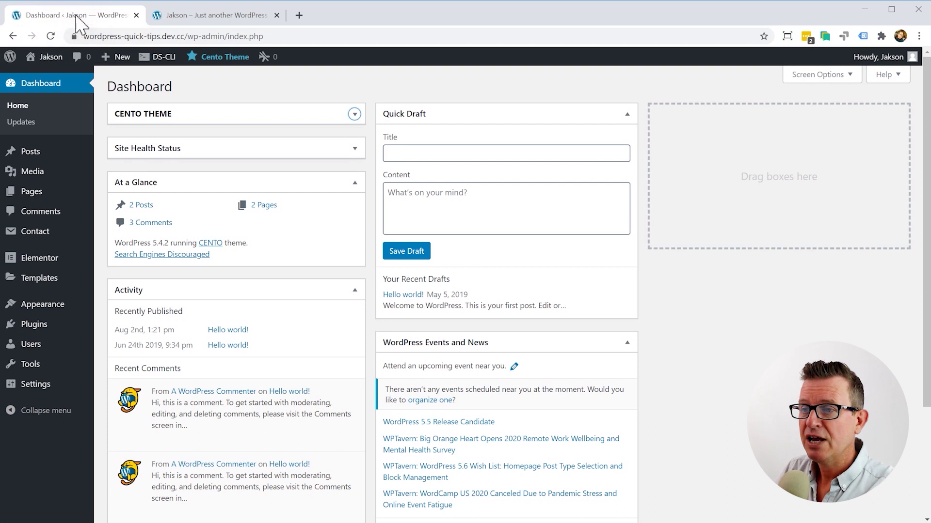
pyautogui.moveTo(25, 327)
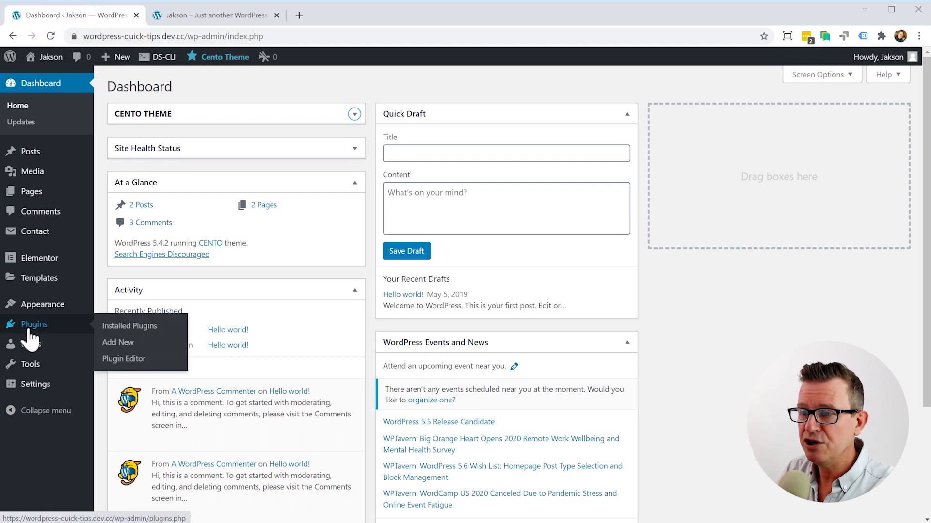
pyautogui.click(137, 345)
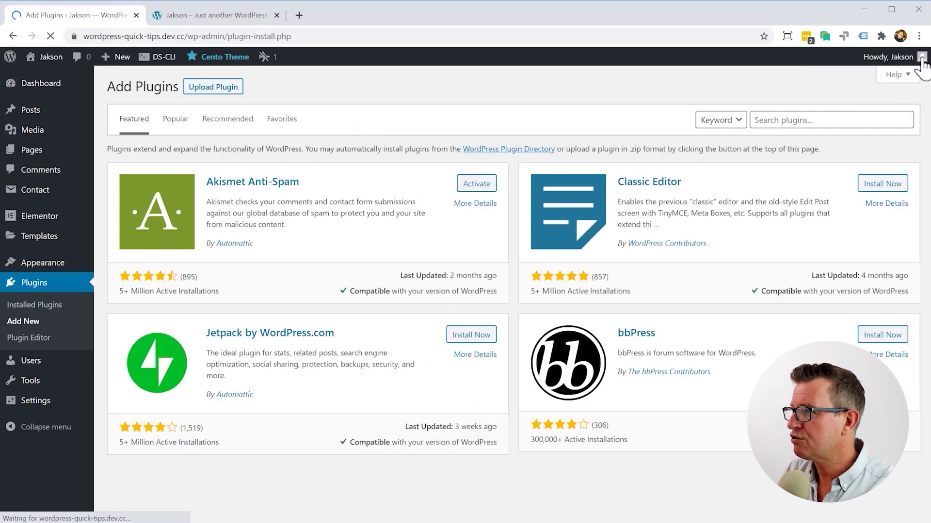
pyautogui.click(773, 119)
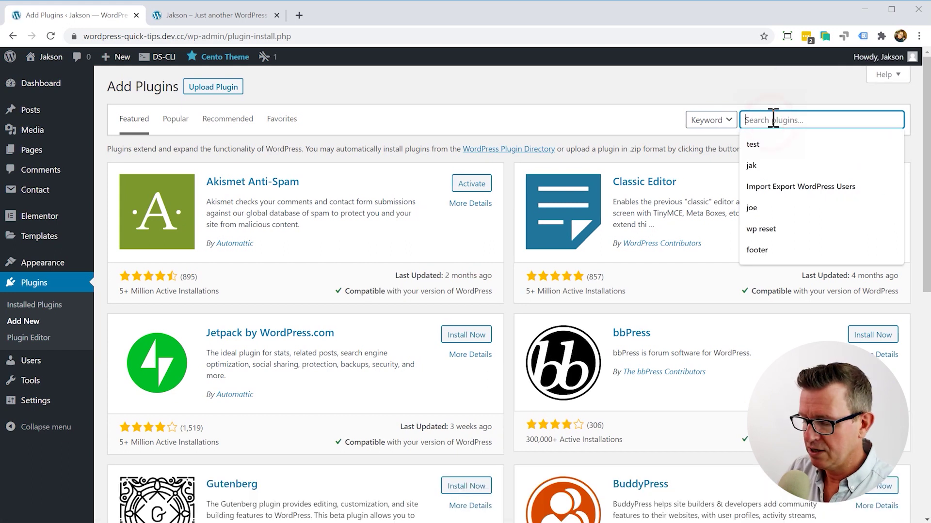
pyautogui.write('wp')
pyautogui.press('Down')
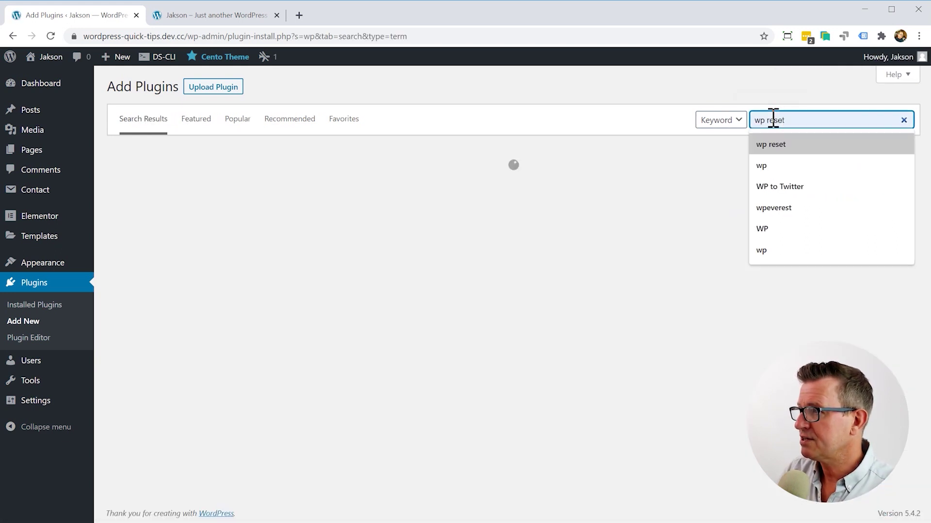
pyautogui.press('Return')
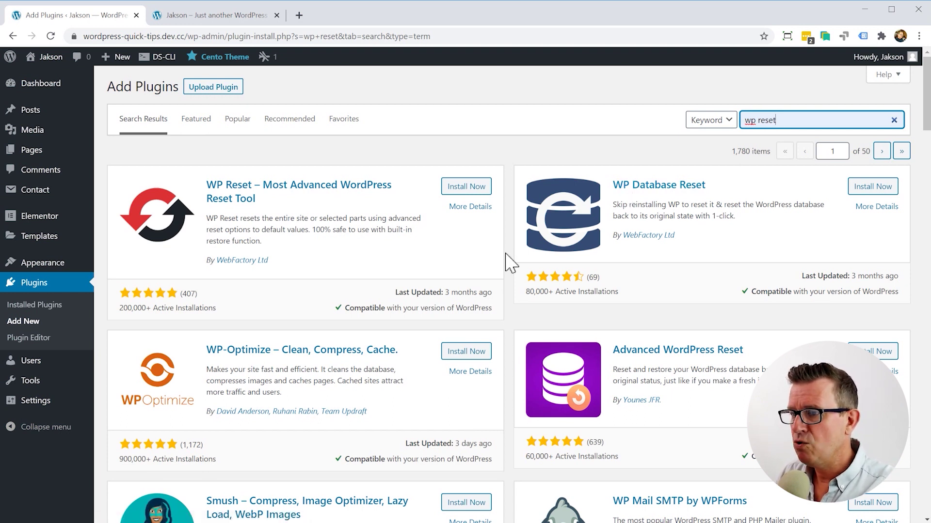
# Step: Install and activate the WP Reset plugin and open its Tools > WP Reset page
pyautogui.click(469, 191)
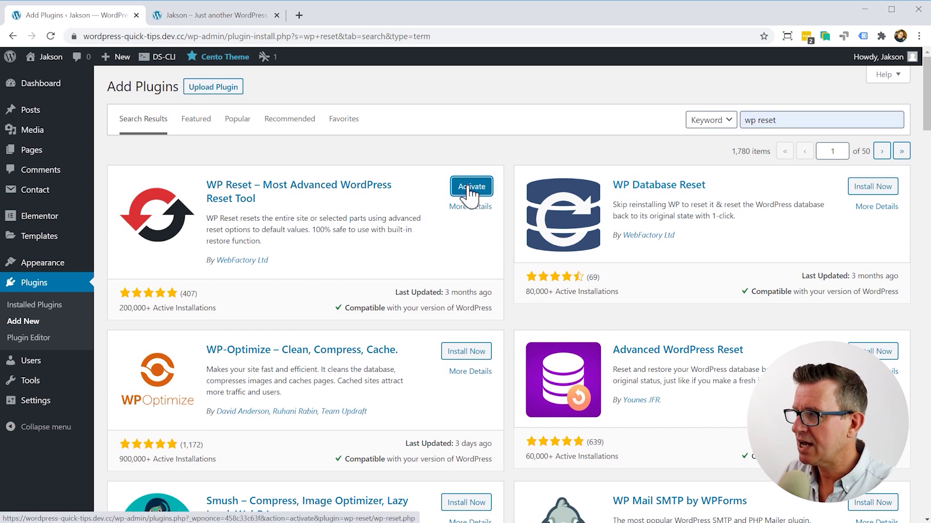
pyautogui.click(469, 192)
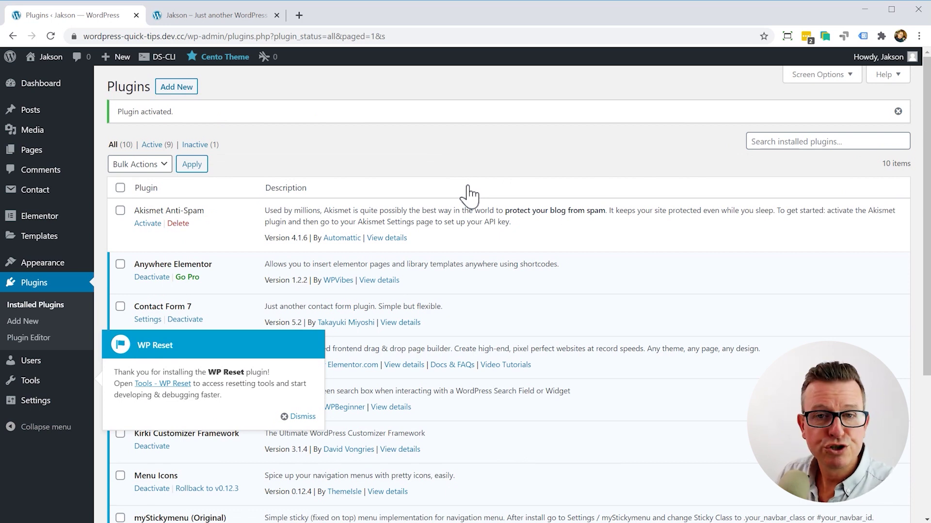
pyautogui.click(172, 385)
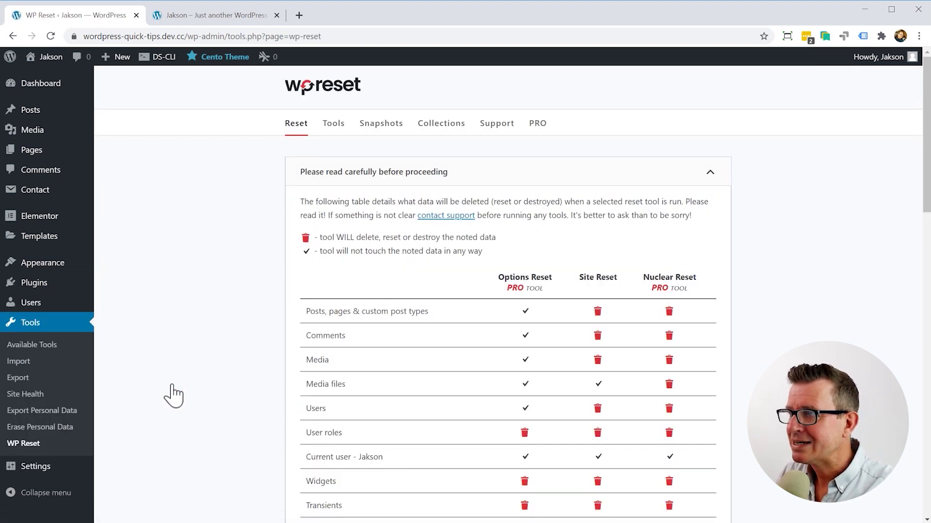
pyautogui.scroll(-2, 350, 306)
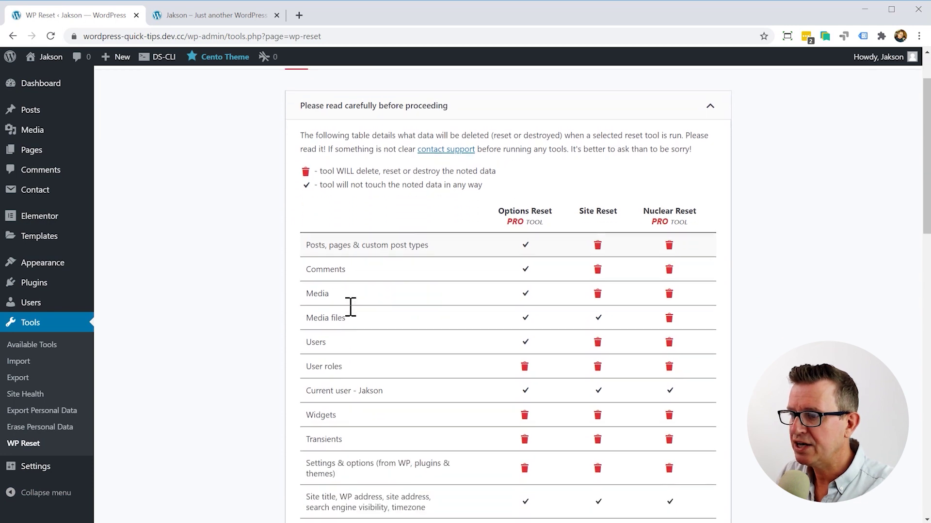
pyautogui.scroll(-3, 350, 307)
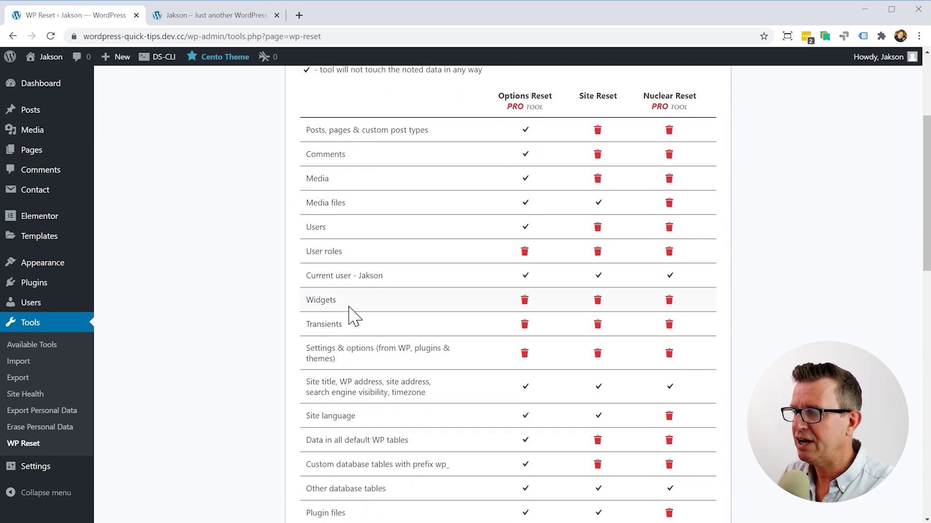
pyautogui.scroll(-2, 349, 306)
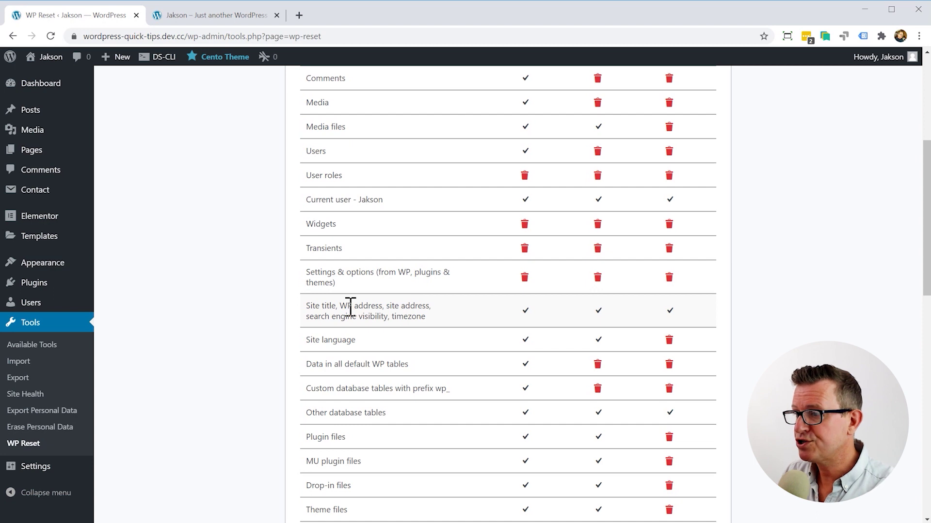
pyautogui.scroll(-2, 350, 306)
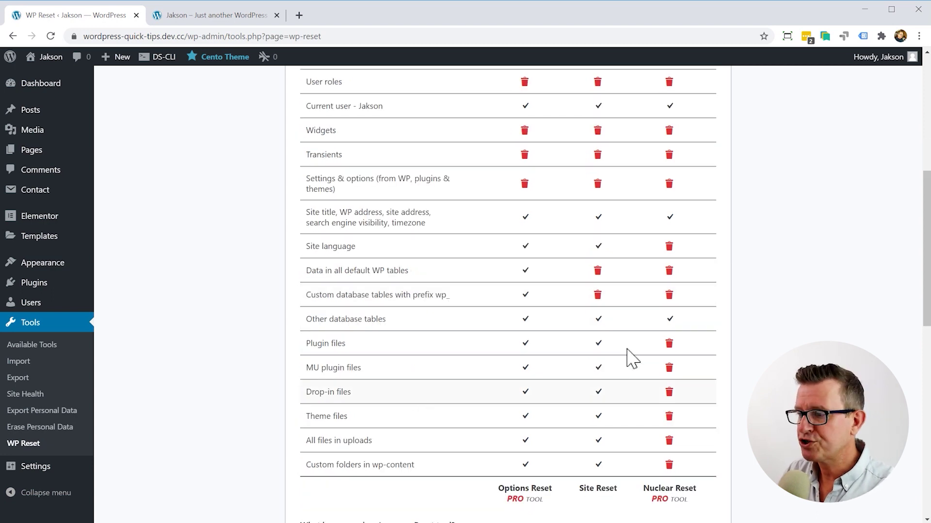
pyautogui.scroll(-3, 609, 380)
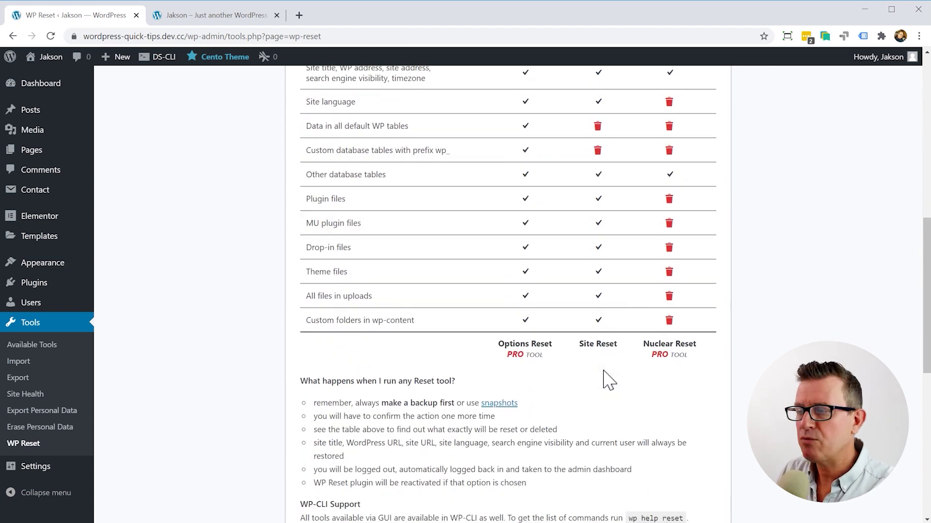
pyautogui.scroll(-4, 607, 377)
pyautogui.scroll(14, 605, 375)
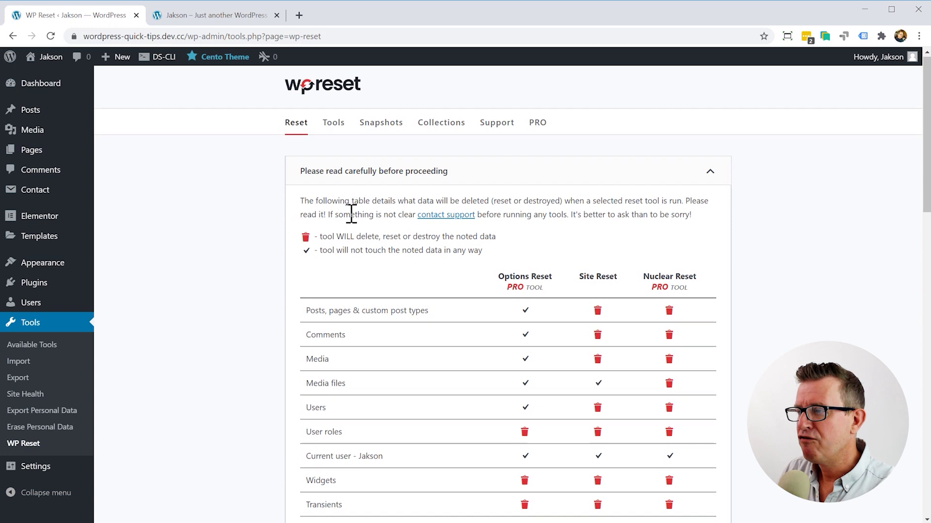
pyautogui.scroll(-8, 351, 214)
pyautogui.scroll(-8, 351, 217)
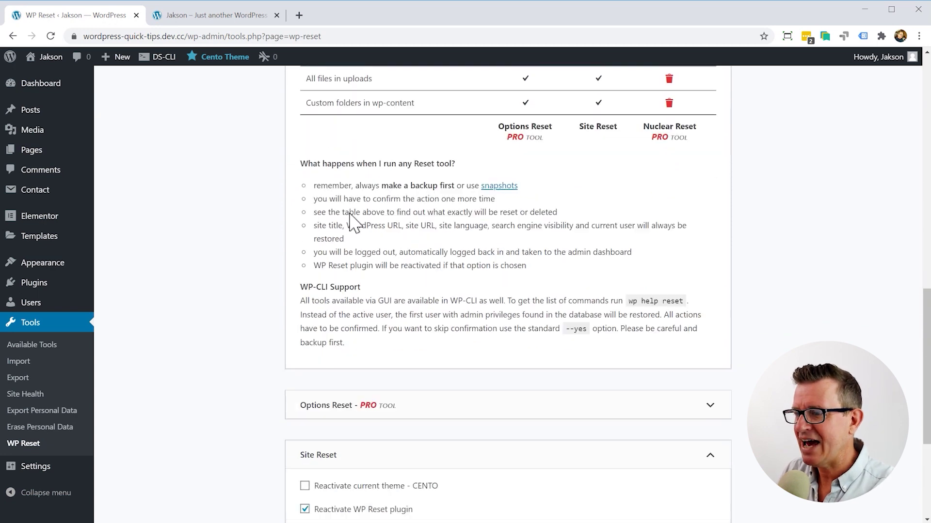
pyautogui.scroll(-4, 353, 223)
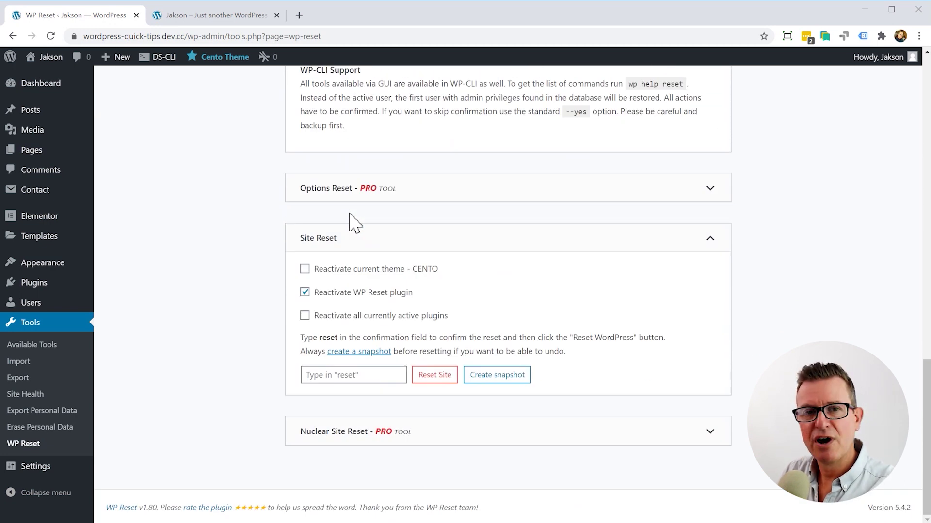
# Step: Enter 'reset' in the Site Reset field, run Reset Site and confirm with Reset WordPress
pyautogui.click(360, 374)
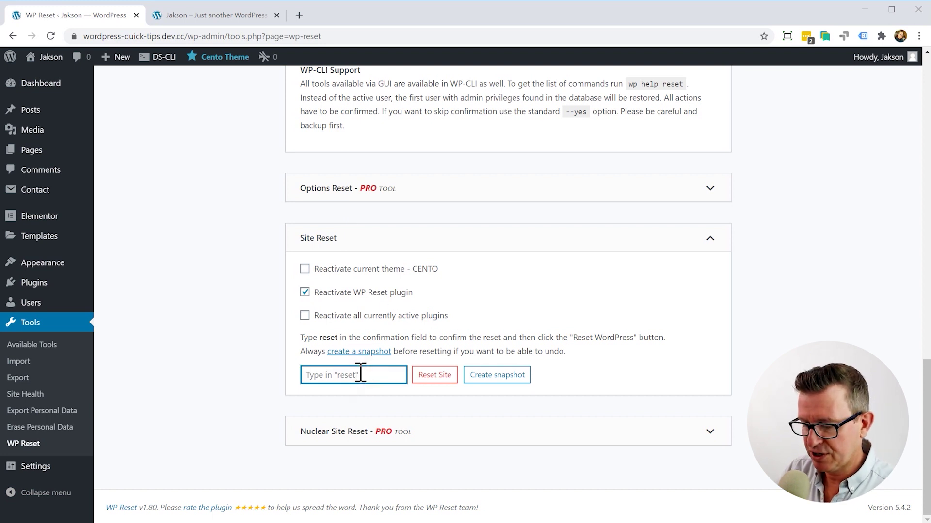
pyautogui.write('reset')
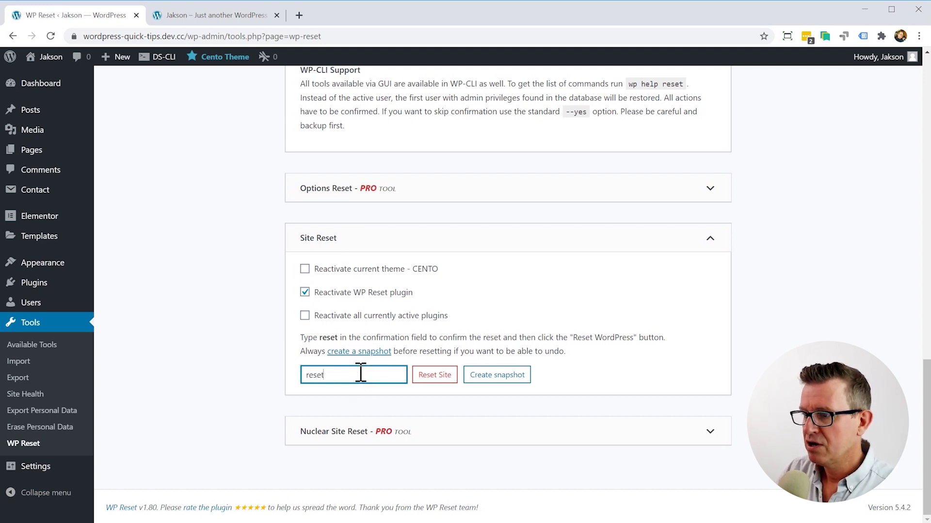
pyautogui.click(430, 380)
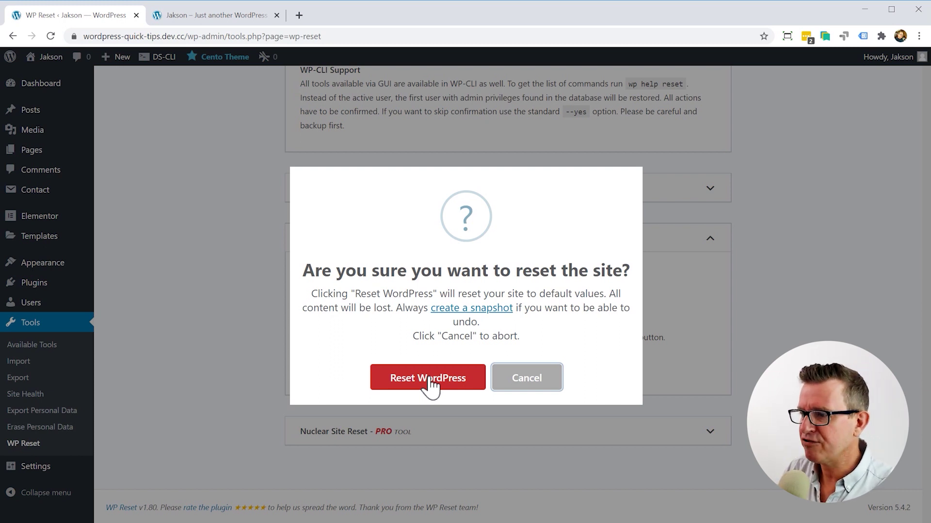
pyautogui.click(430, 379)
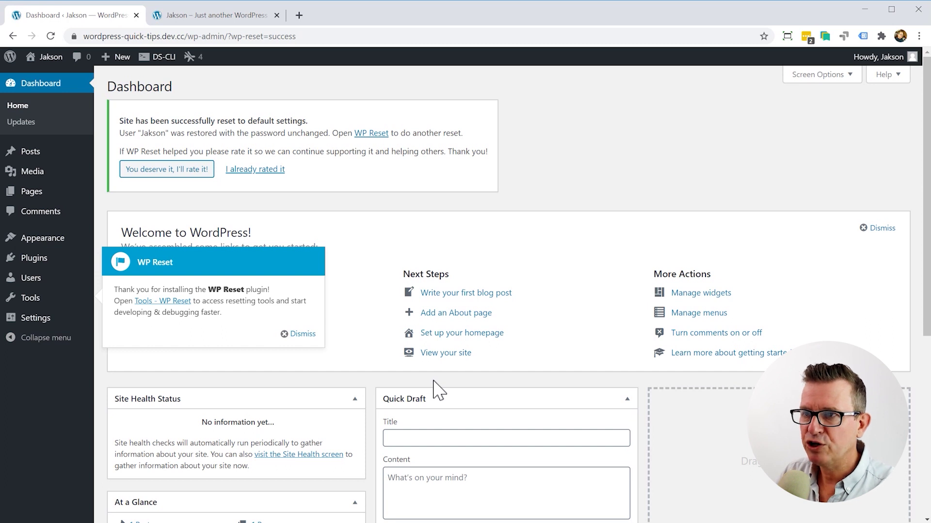
# Step: View the Pages list, dismiss the WP Reset notice, and open the installed Plugins list
pyautogui.click(54, 192)
pyautogui.click(312, 333)
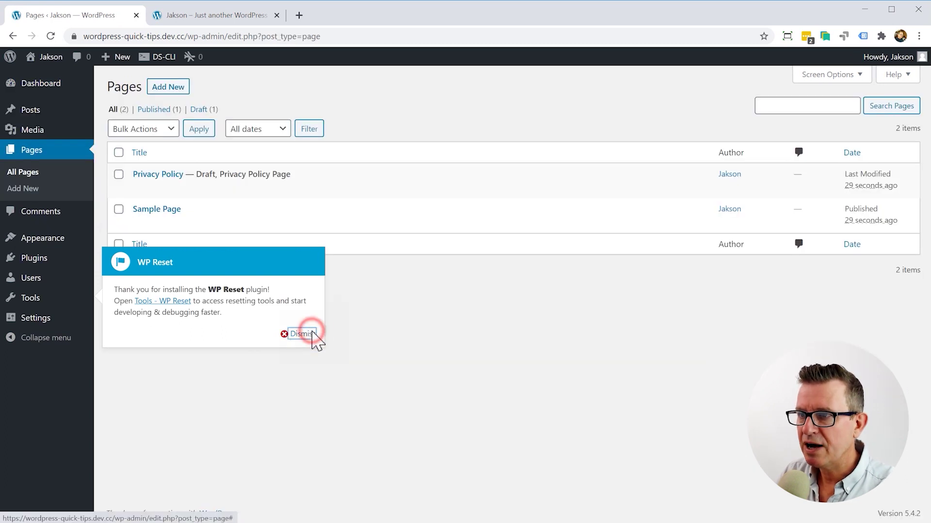
pyautogui.moveTo(186, 186)
pyautogui.moveTo(180, 232)
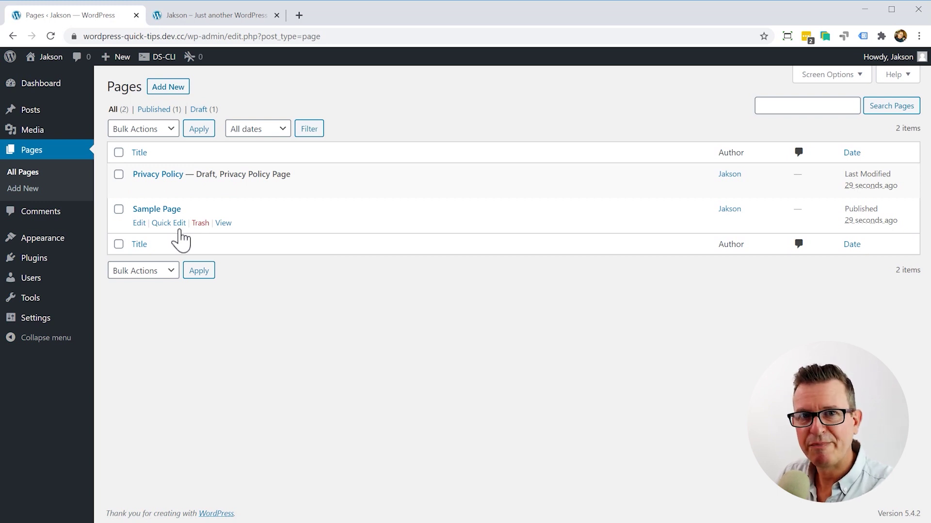
pyautogui.moveTo(41, 109)
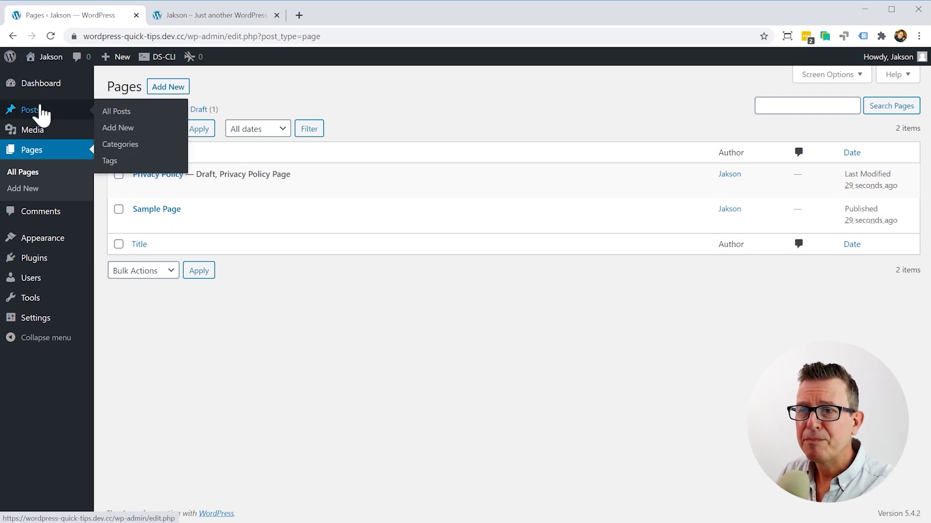
pyautogui.click(42, 256)
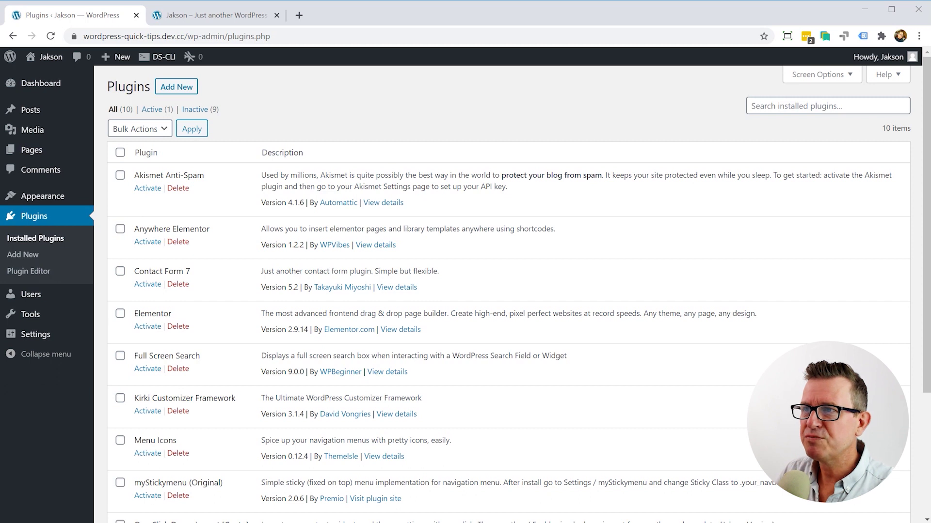
# Step: Reload the front-end tab to see the default Twenty Twenty 'Hello world!' page, then return to Plugins
pyautogui.click(193, 17)
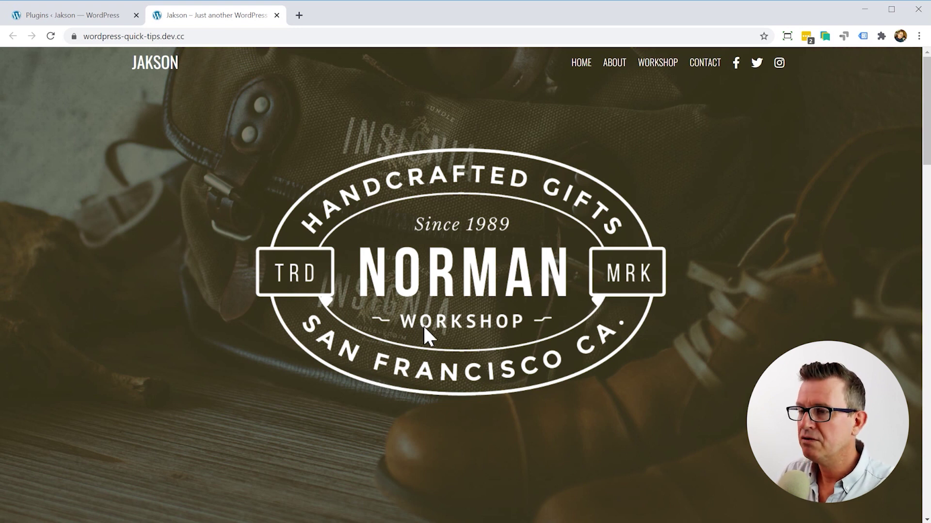
pyautogui.press('F5')
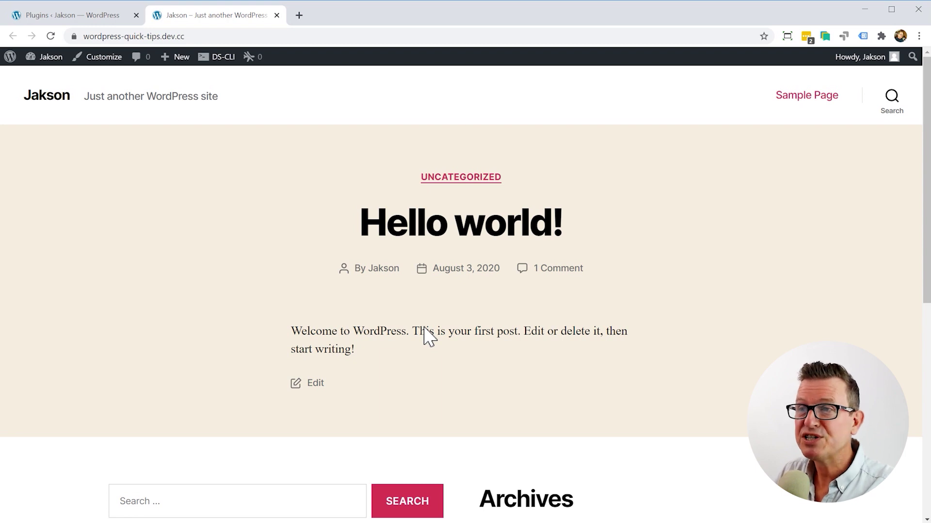
pyautogui.click(105, 19)
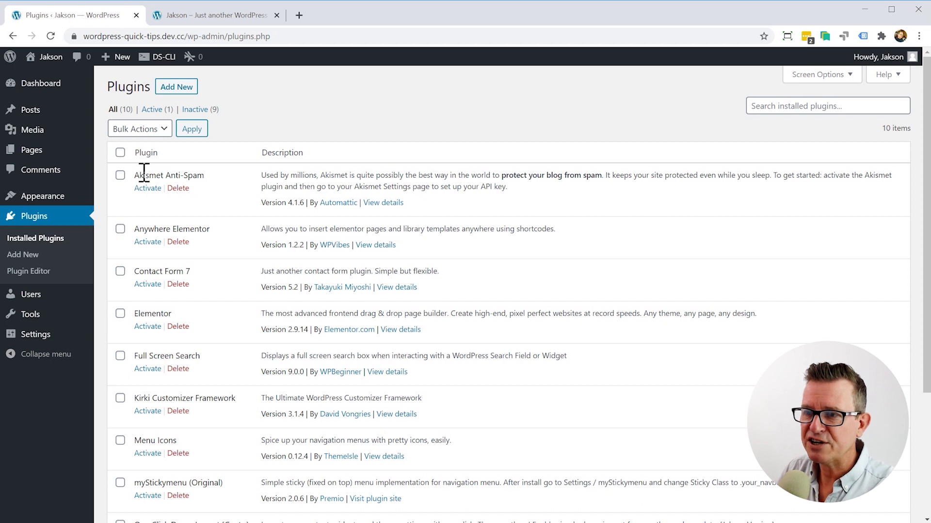
# Step: Show WP Reset's Tools tab and browse Delete Transients, Purge Cache, Delete Plugins and Clean uploads Folder
pyautogui.moveTo(37, 315)
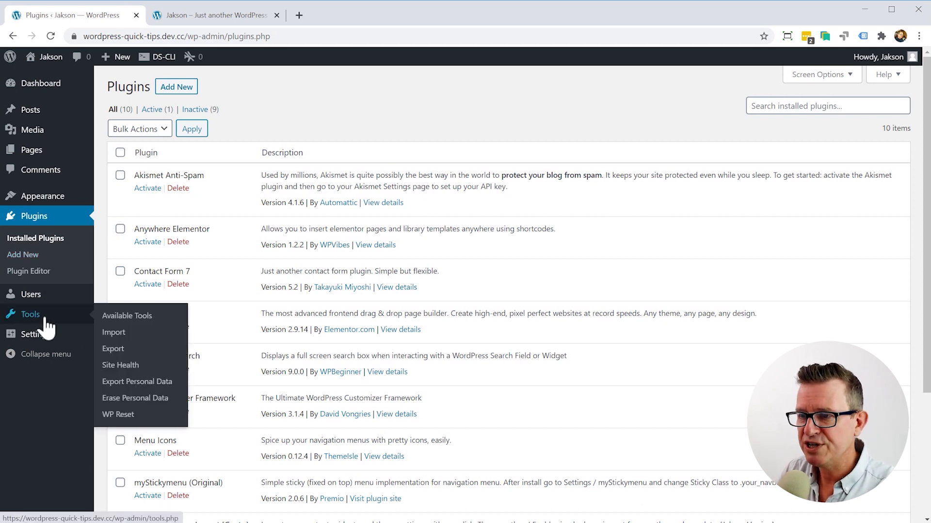
pyautogui.click(132, 416)
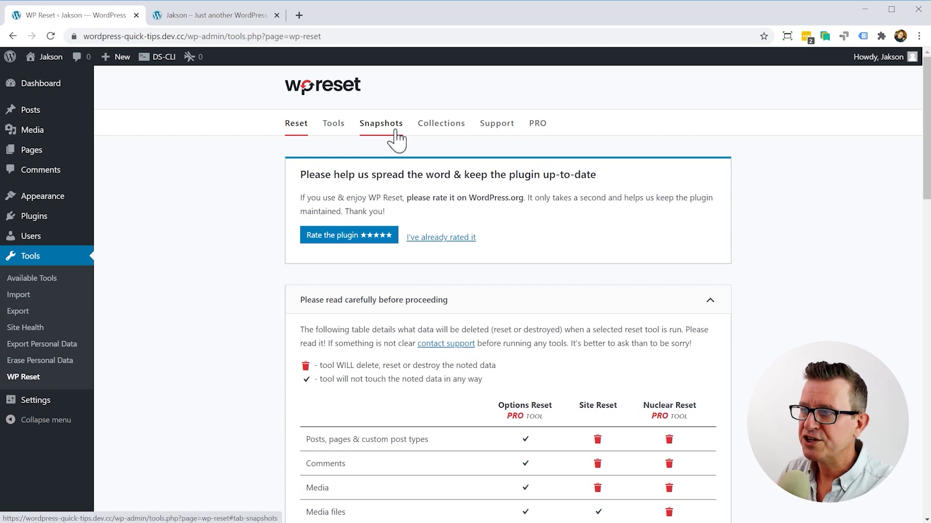
pyautogui.click(333, 127)
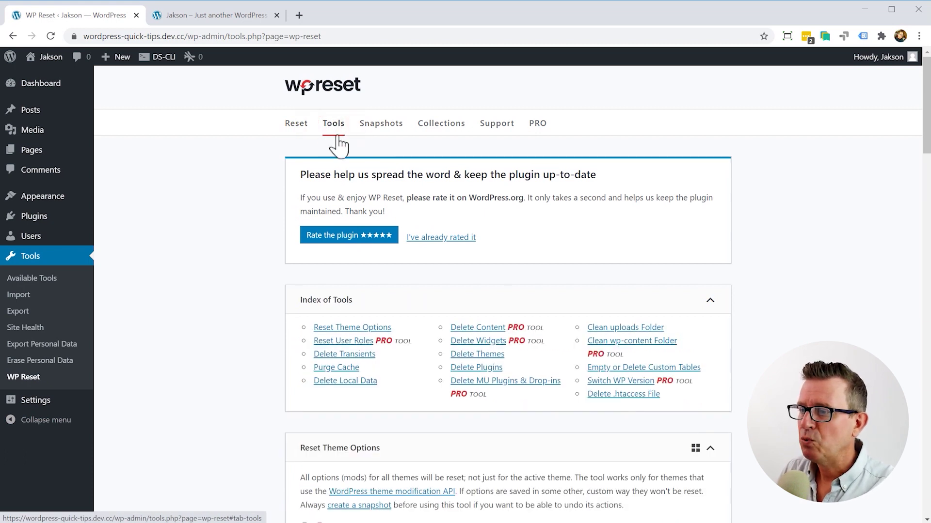
pyautogui.scroll(-8, 506, 274)
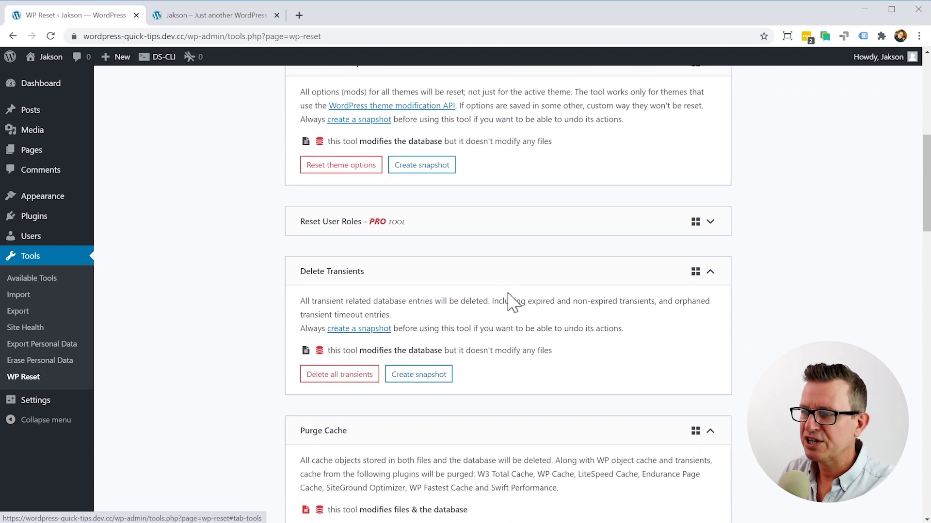
pyautogui.scroll(-5, 508, 300)
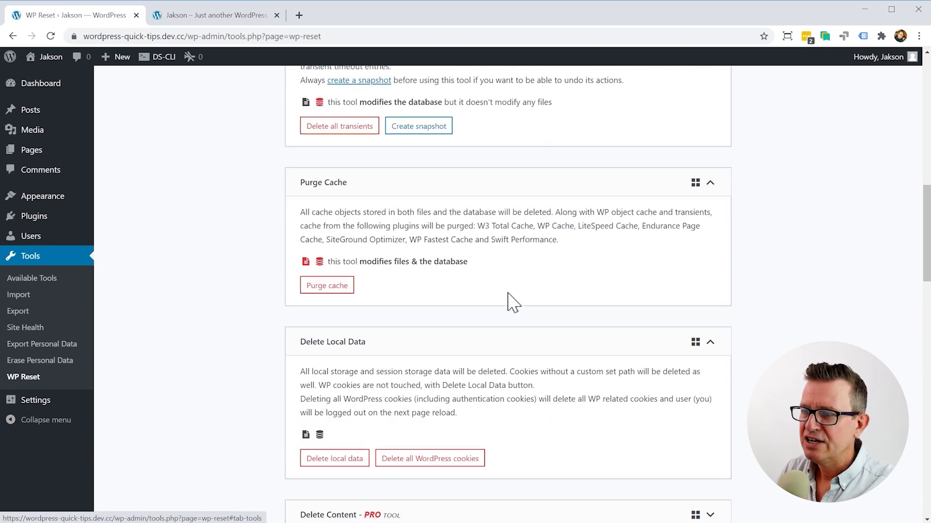
pyautogui.scroll(-11, 507, 301)
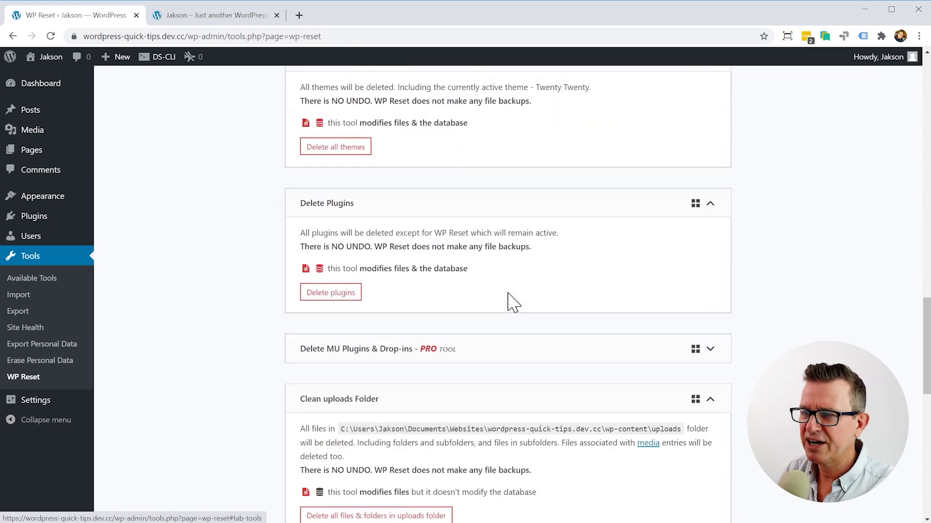
pyautogui.scroll(-3, 508, 300)
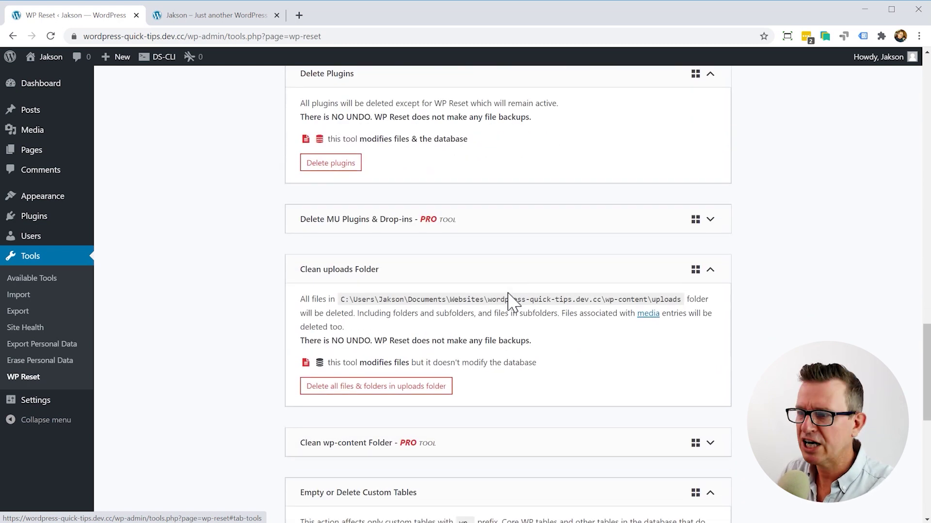